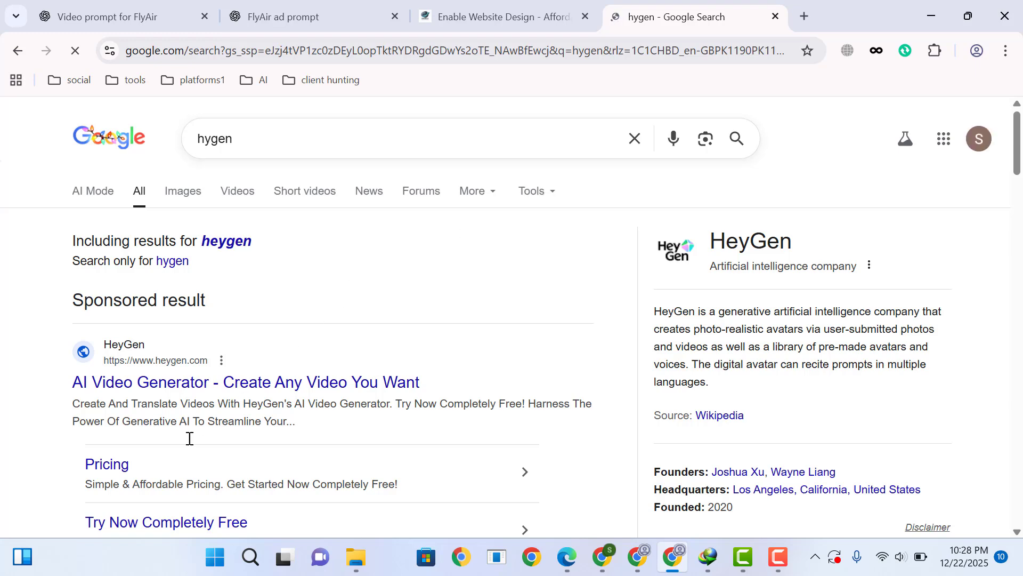
Step: Open the HeyGen website from the search results and sign up with the first listed Google account
left_click(249, 372)
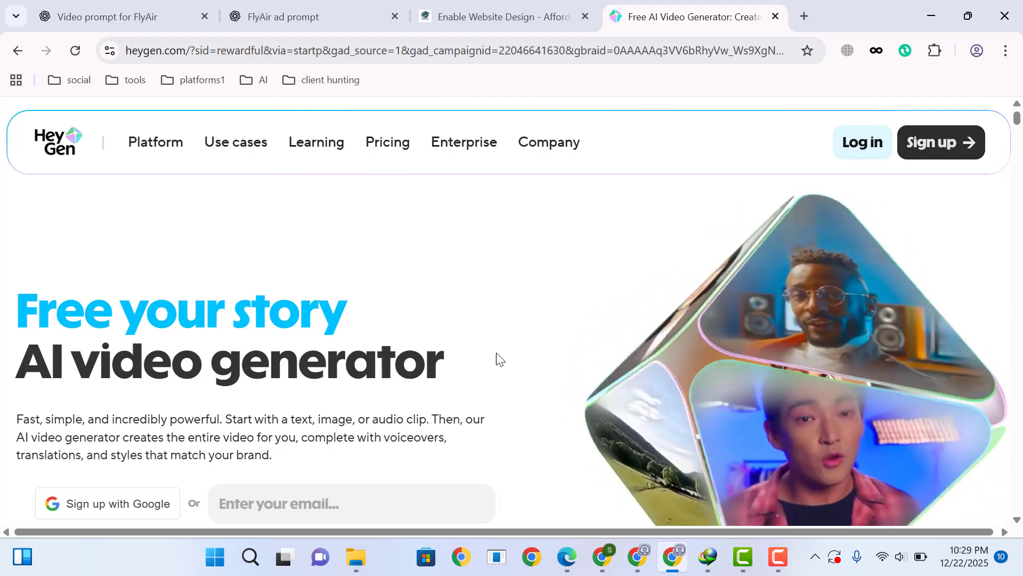
scroll(480, 357, "down", 3)
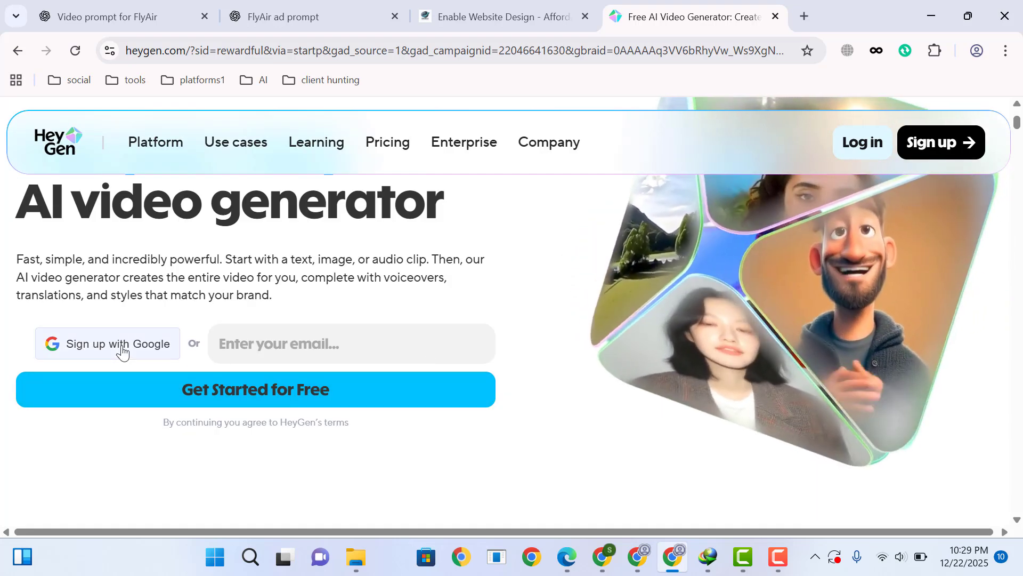
left_click(121, 345)
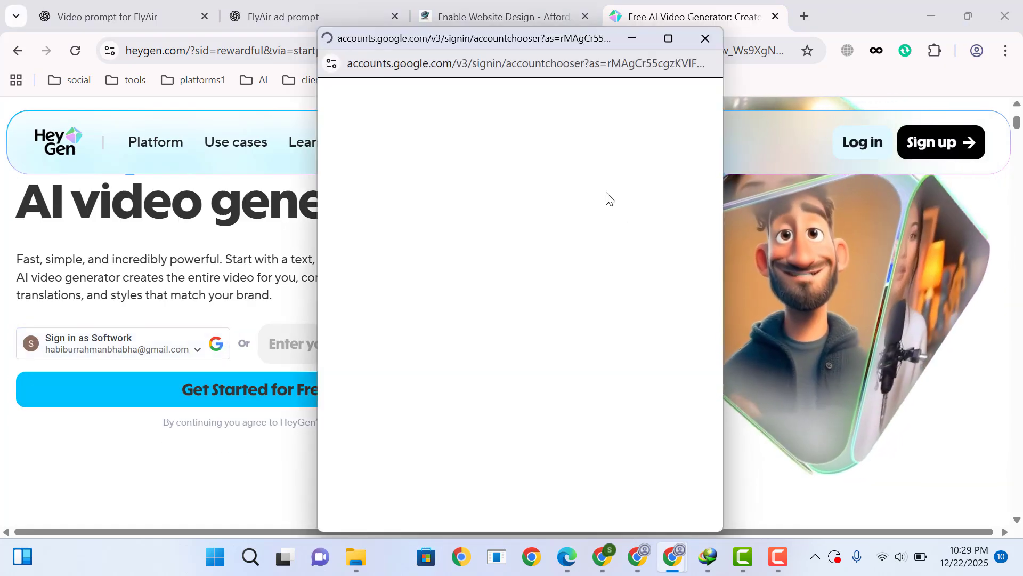
double_click(469, 320)
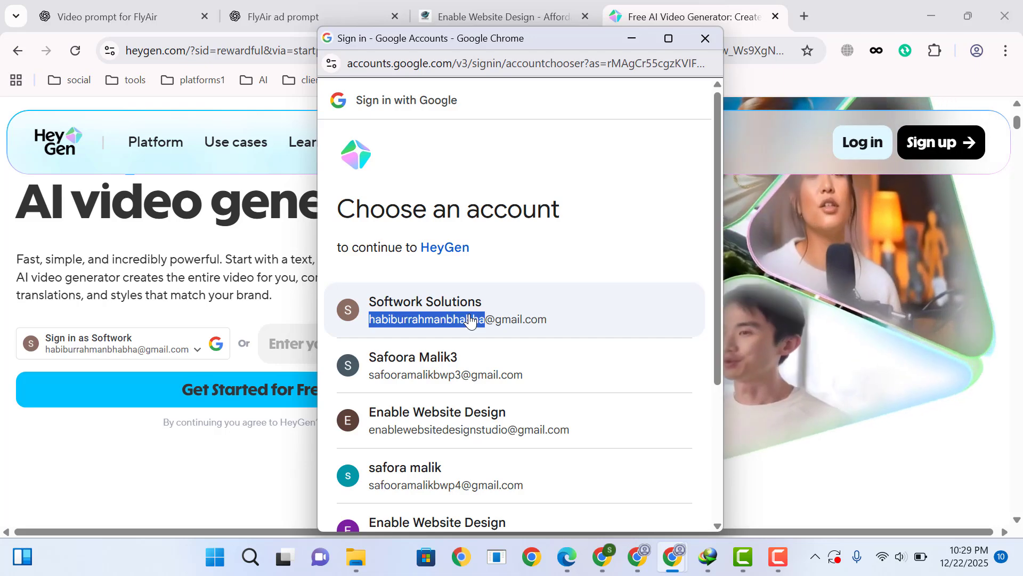
triple_click(471, 308)
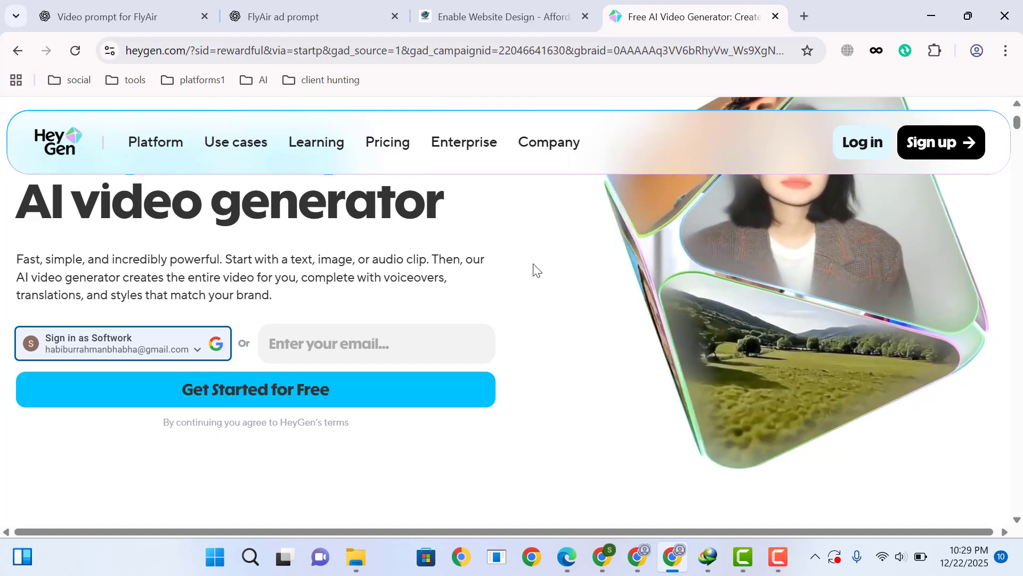
scroll(533, 266, "down", 3)
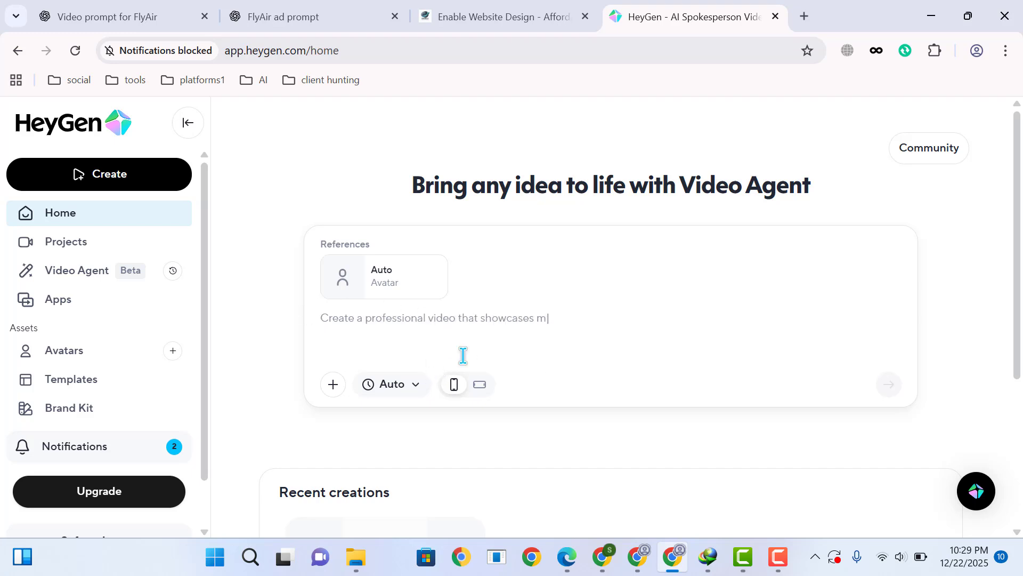
Step: Set the Video Agent's video length to 15sec and the orientation to landscape
left_click(400, 395)
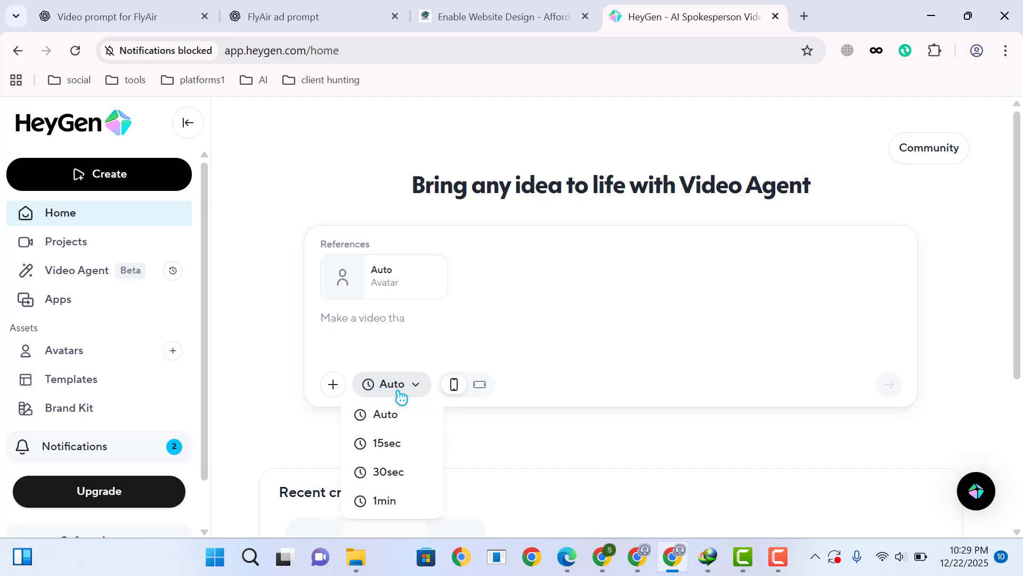
left_click(395, 447)
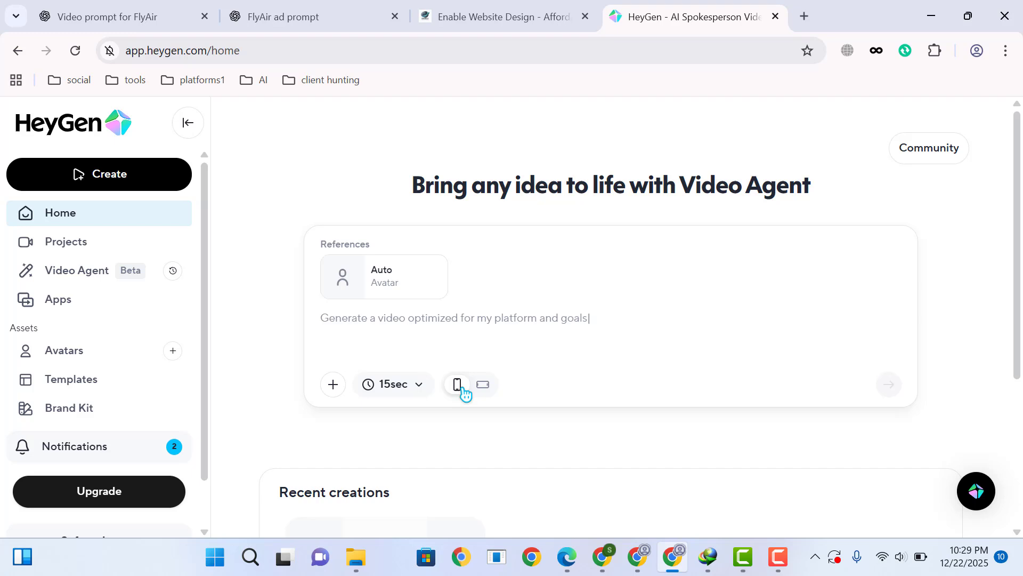
left_click(483, 386)
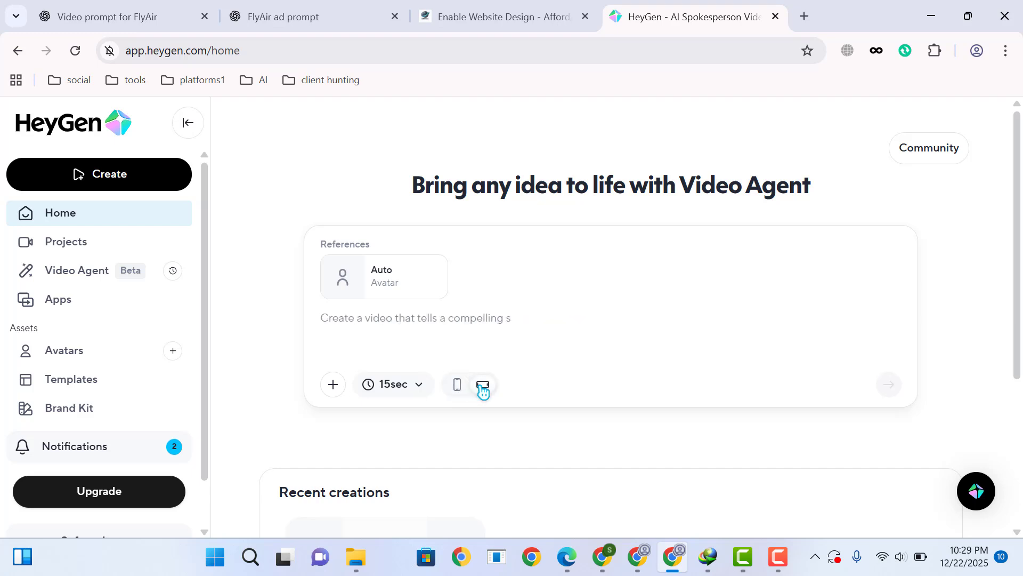
Step: Open ChatGPT in a new tab and send "create a prompt to create a 5 second video ad for Flying Taxi company name is BlueAir"
left_click(806, 15)
type("ch")
key("Return")
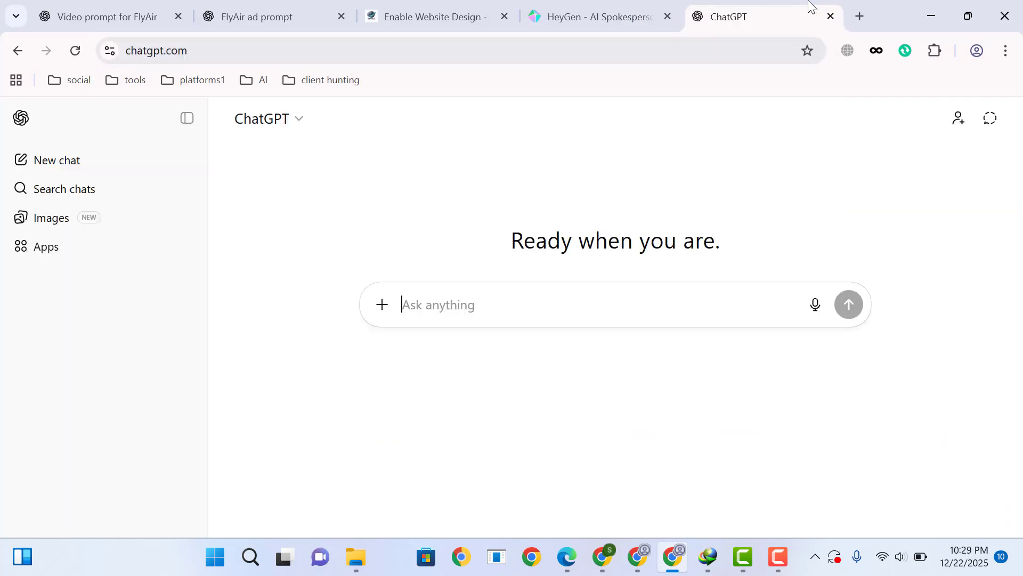
type("create a pro")
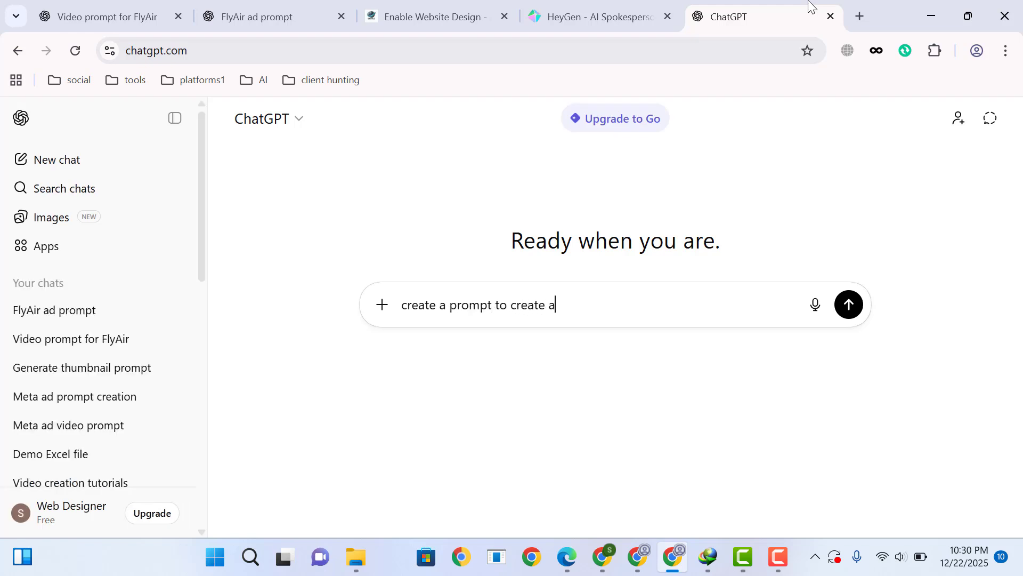
type("mpt to create a ")
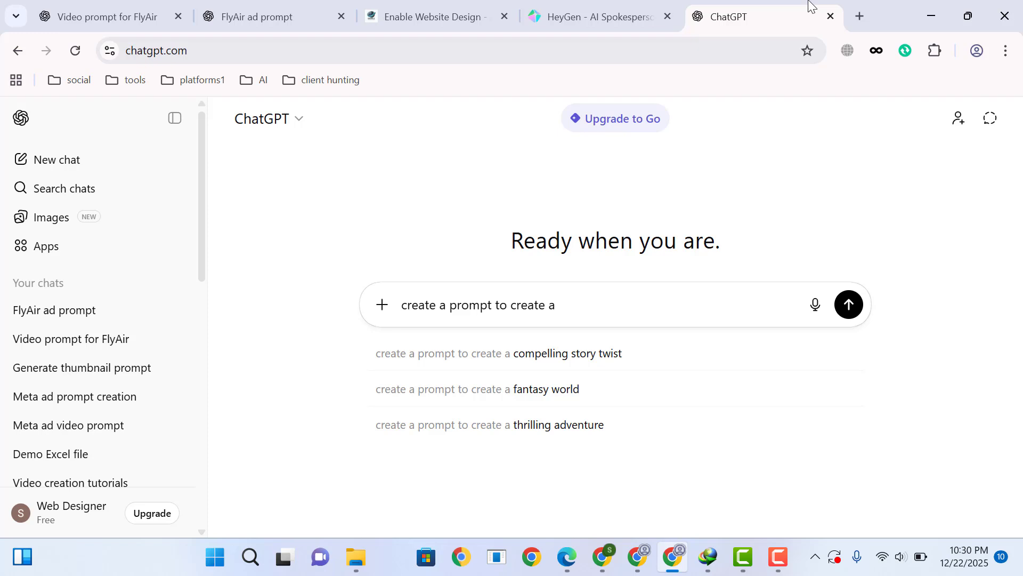
type("5")
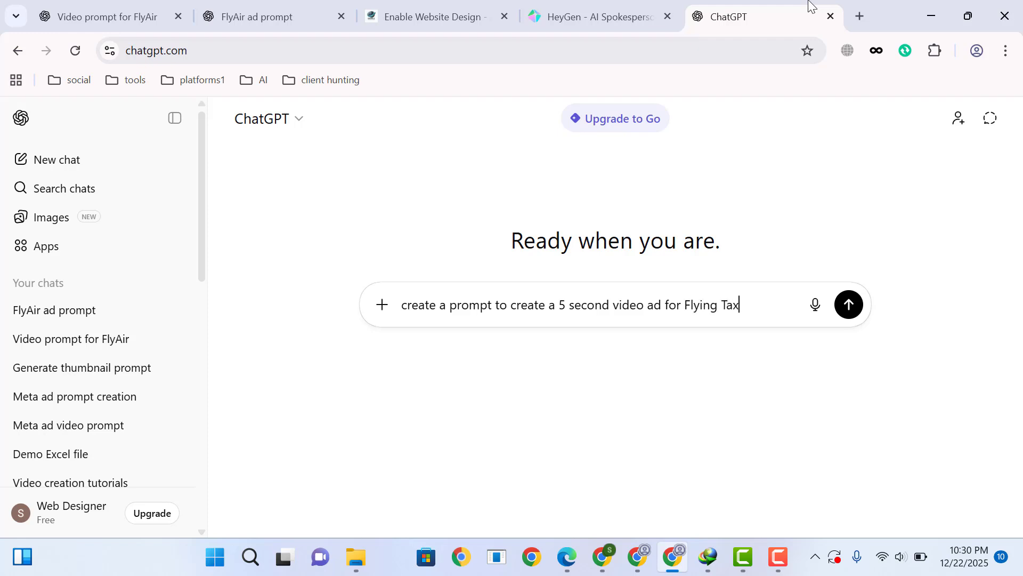
type("any name is Blue")
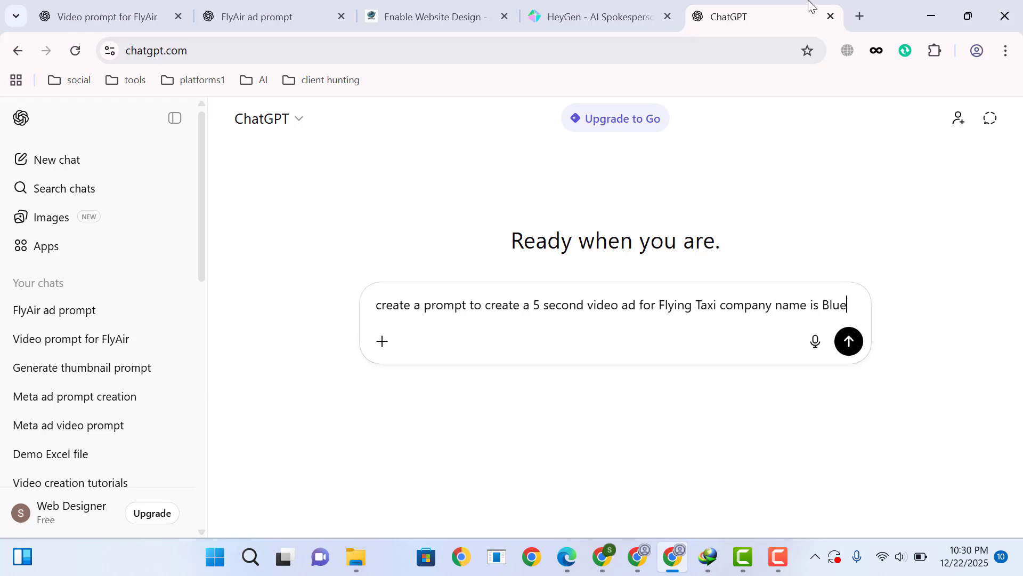
type("Air")
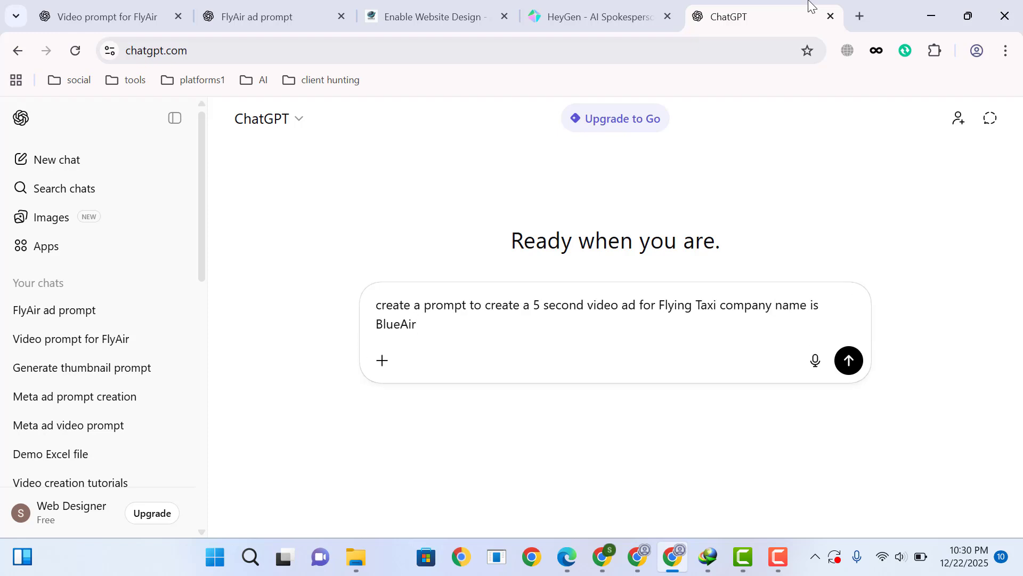
key("Return")
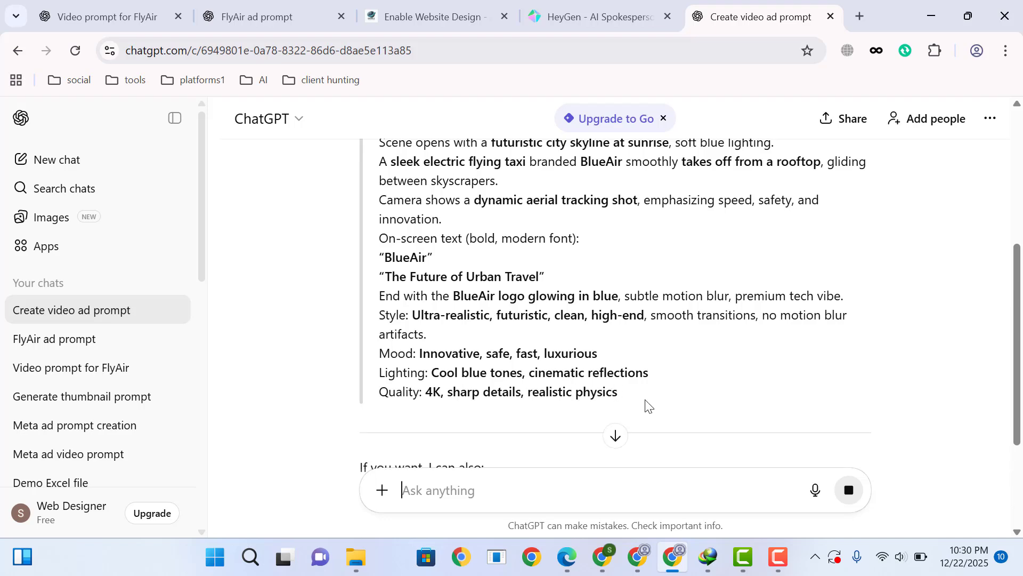
Step: Copy the generated BlueAir ad prompt from ChatGPT and paste it into the Video Agent prompt in HeyGen
left_click_drag(648, 406, 377, 386)
right_click(397, 161)
left_click(471, 174)
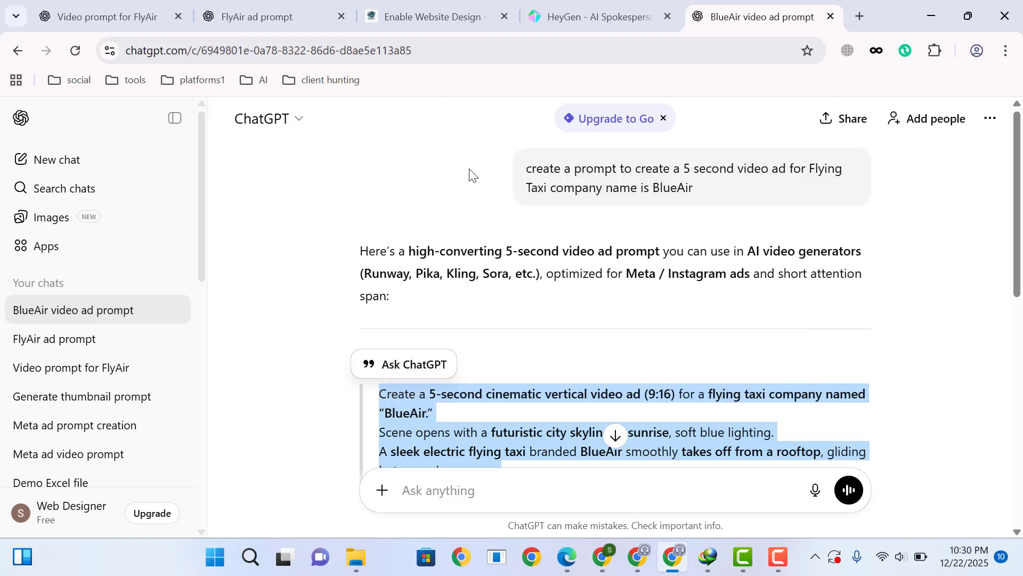
left_click(587, 17)
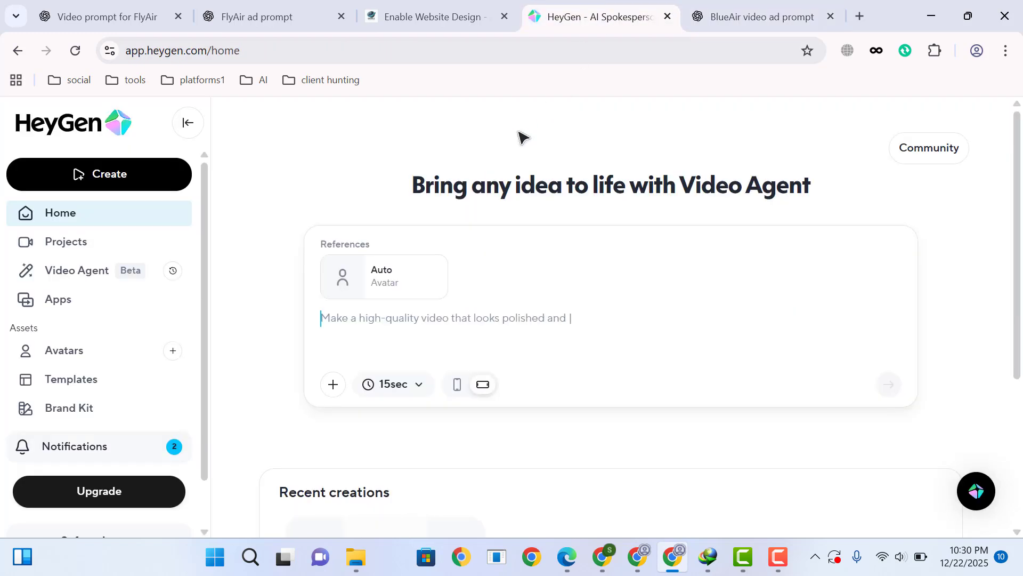
right_click(419, 320)
left_click(490, 341)
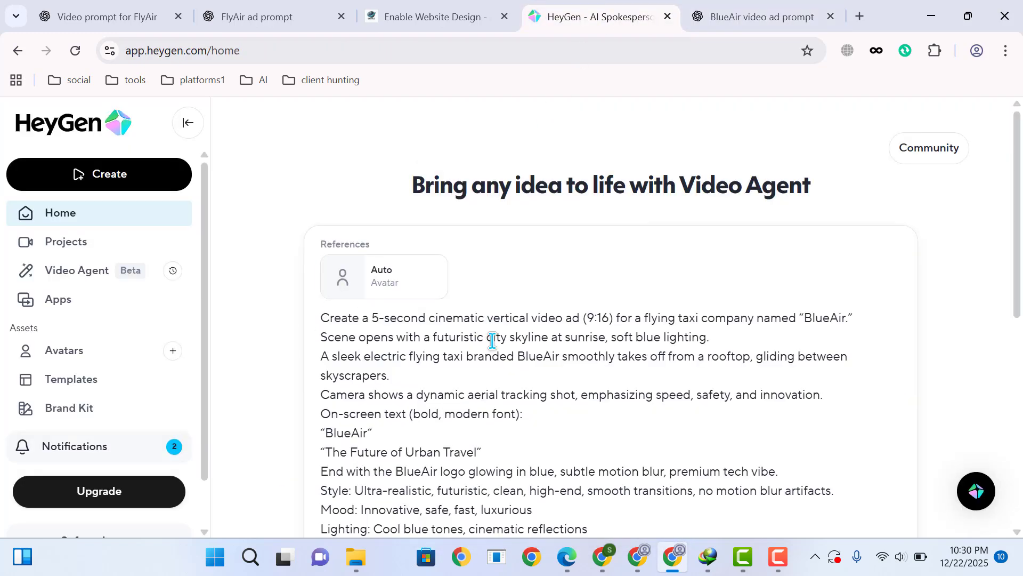
Step: Review the pasted BlueAir prompt and submit it to the Video Agent to generate the video
scroll(494, 342, "down", 5)
scroll(542, 301, "up", 2)
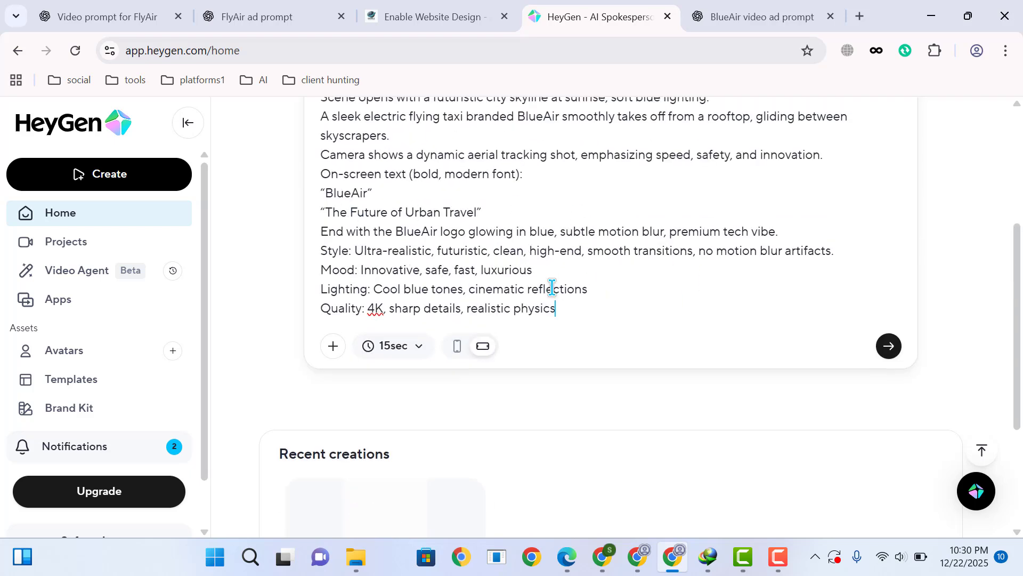
scroll(557, 279, "up", 2)
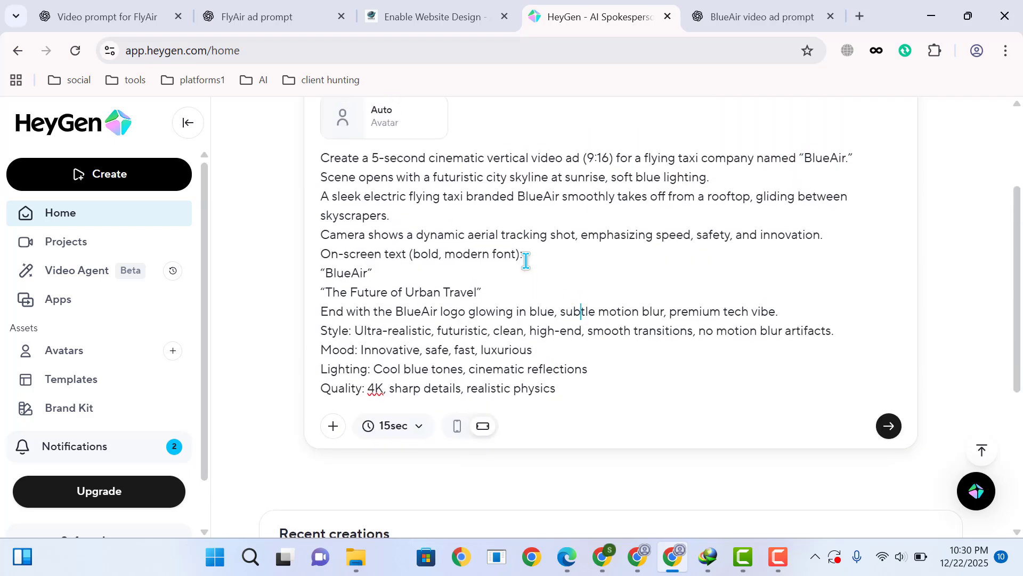
left_click_drag(526, 260, 502, 235)
left_click(479, 212)
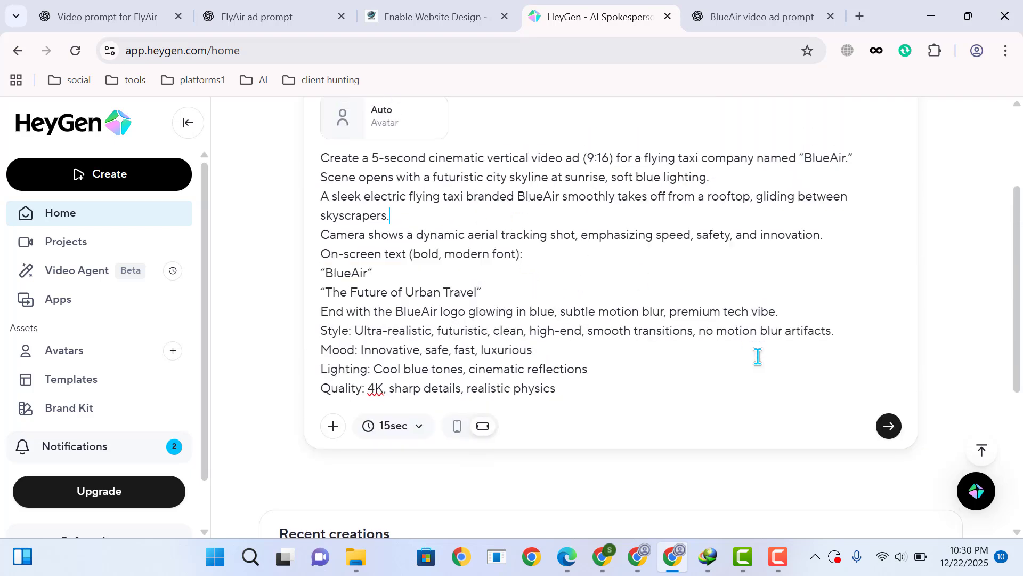
left_click(889, 426)
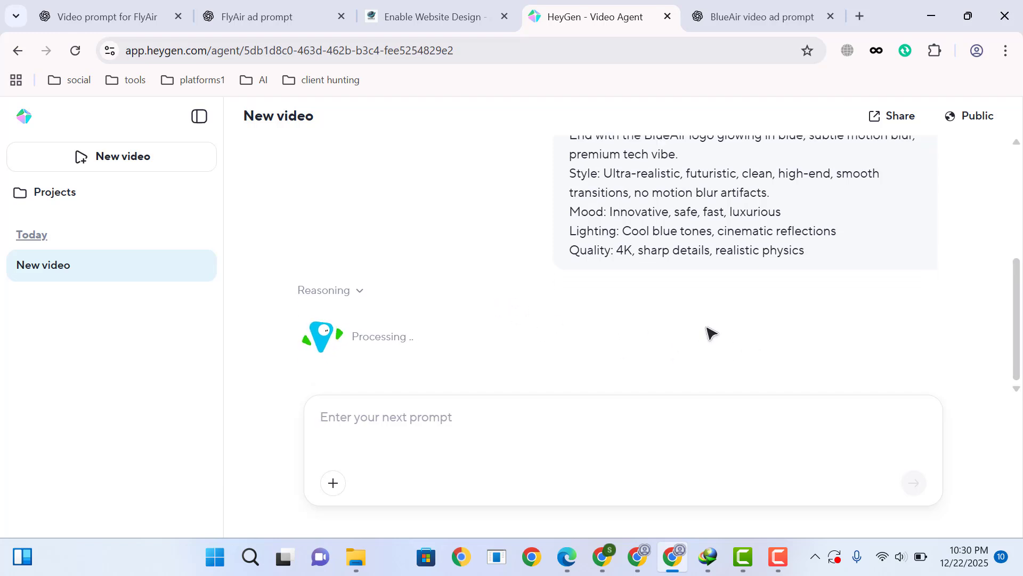
left_click(778, 557)
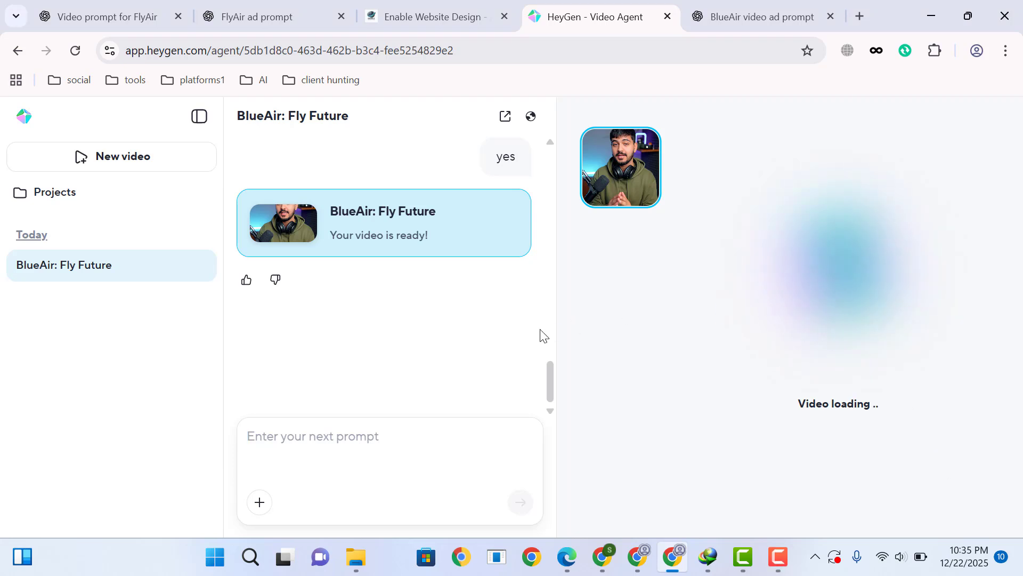
Step: Check the chat for the finished BlueAir video and play its preview
scroll(515, 334, "up", 2)
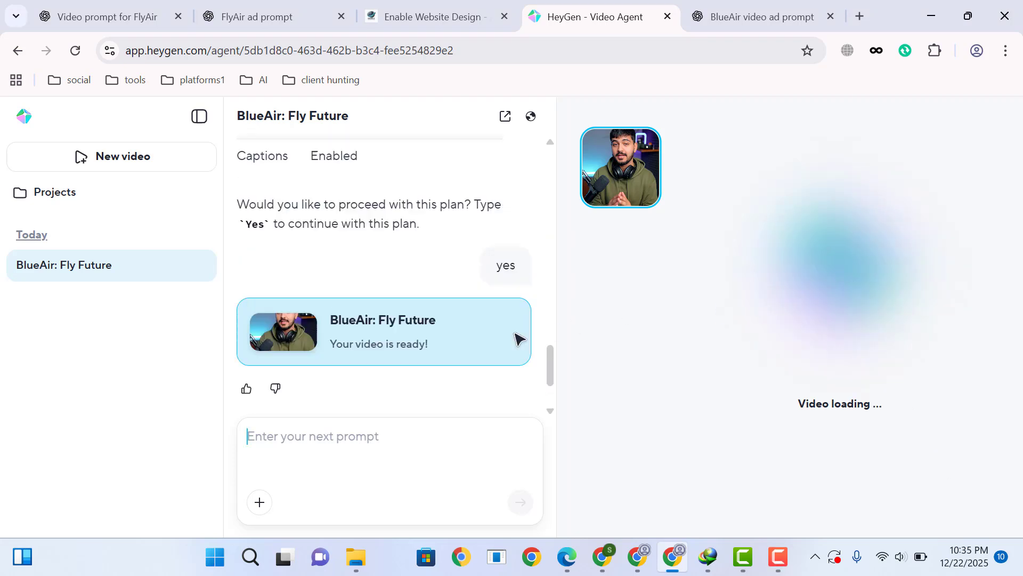
scroll(516, 335, "down", 1)
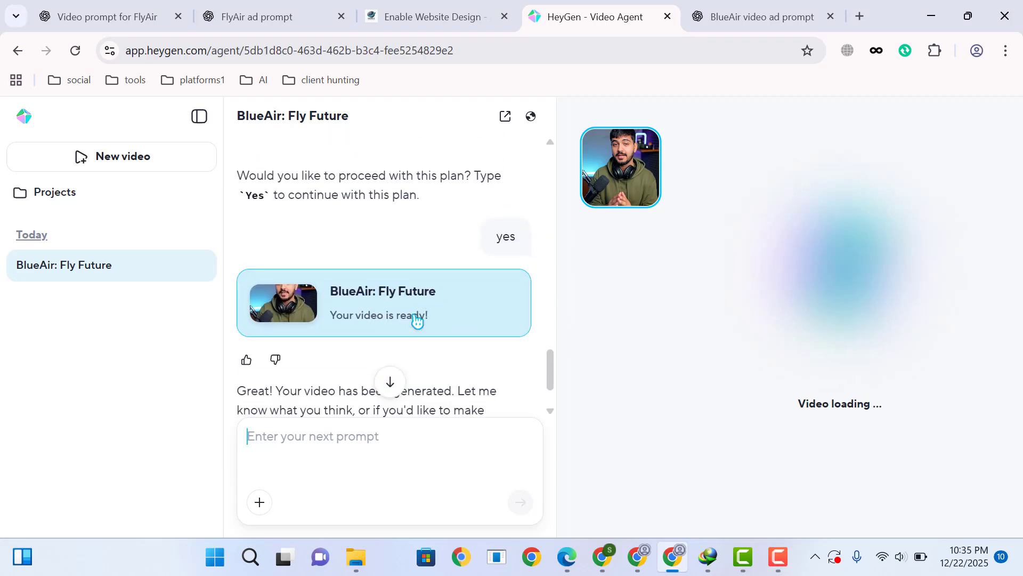
scroll(427, 322, "down", 2)
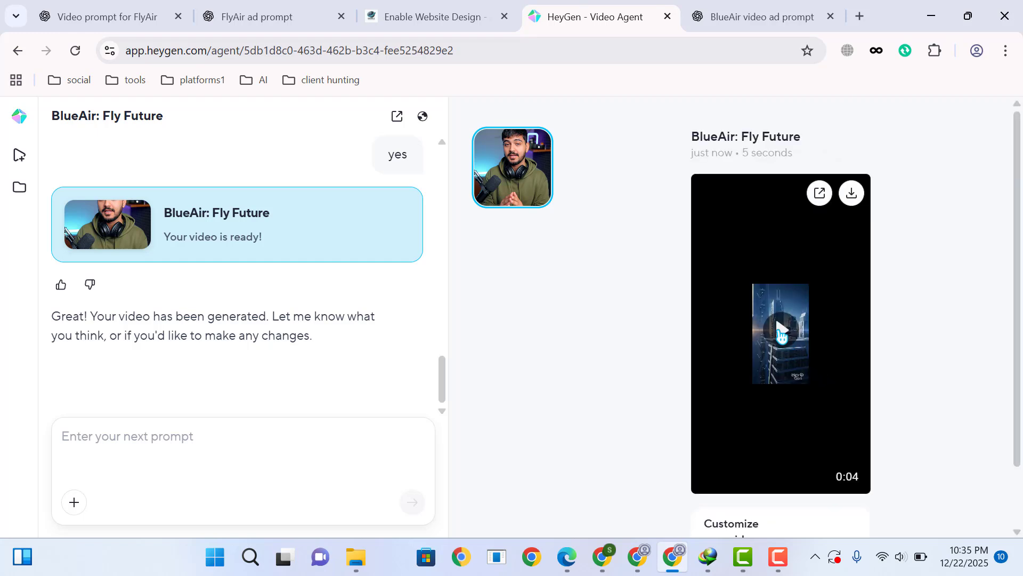
left_click(781, 331)
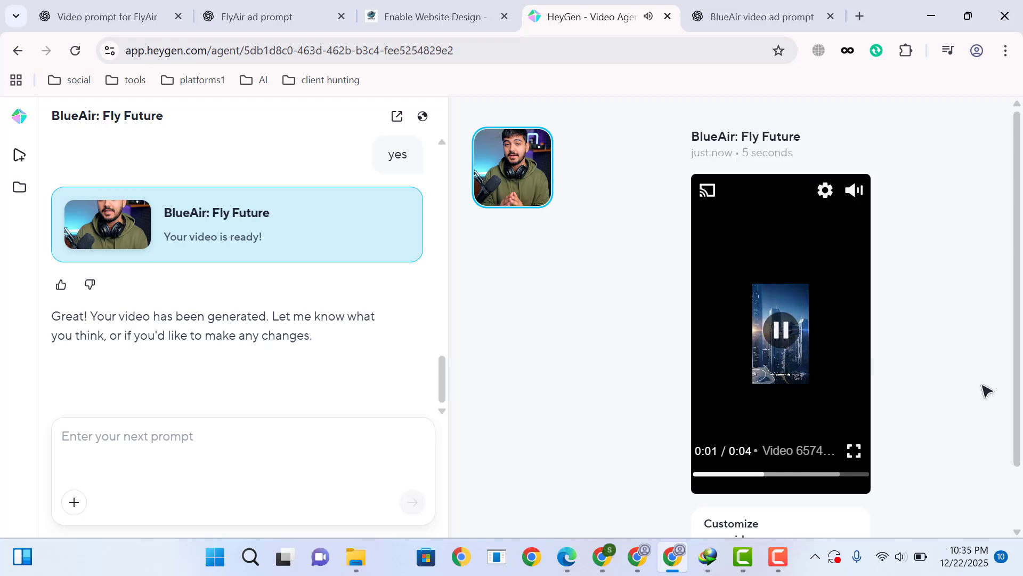
left_click(782, 332)
left_click(784, 334)
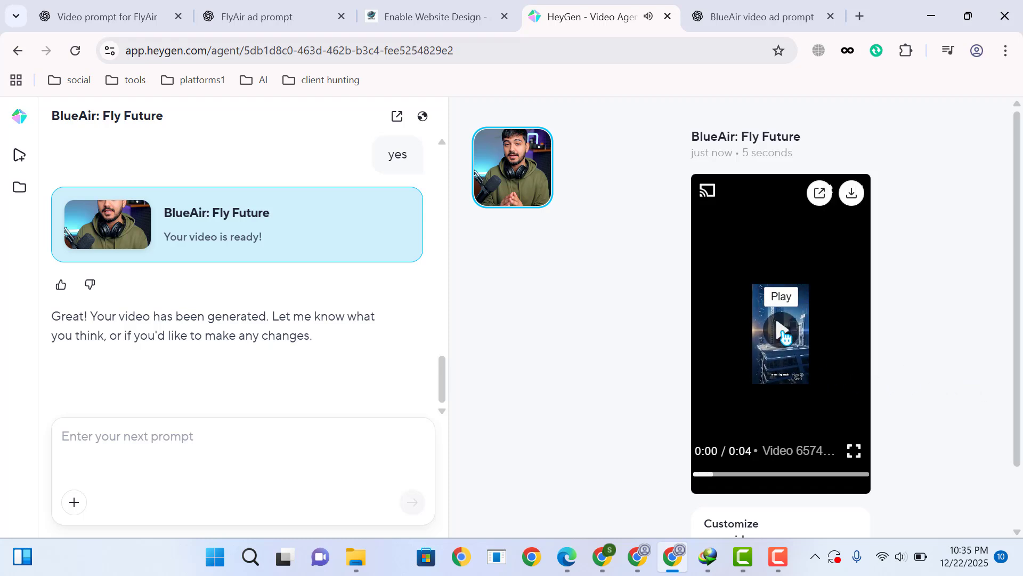
Step: Look through the chat's video plan and send the Video Agent the follow-up request "I need a video in landscape"
scroll(349, 368, "up", 8)
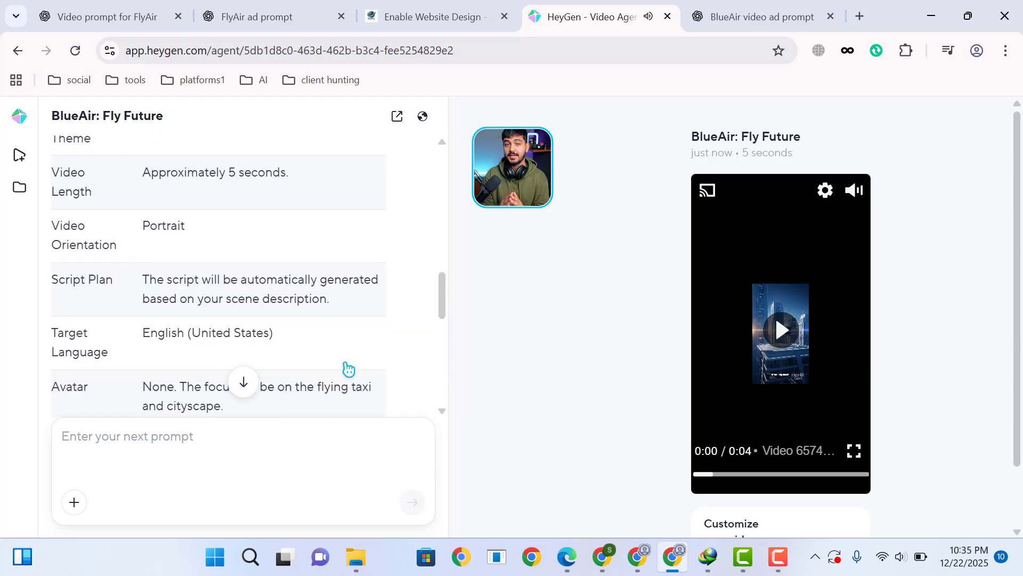
scroll(349, 368, "up", 10)
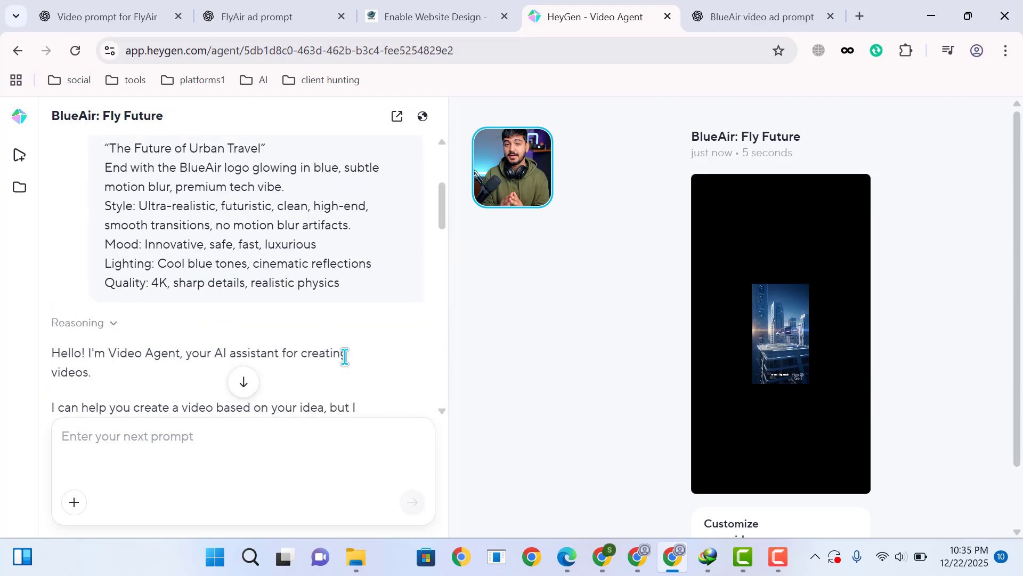
scroll(346, 356, "up", 3)
scroll(346, 356, "down", 15)
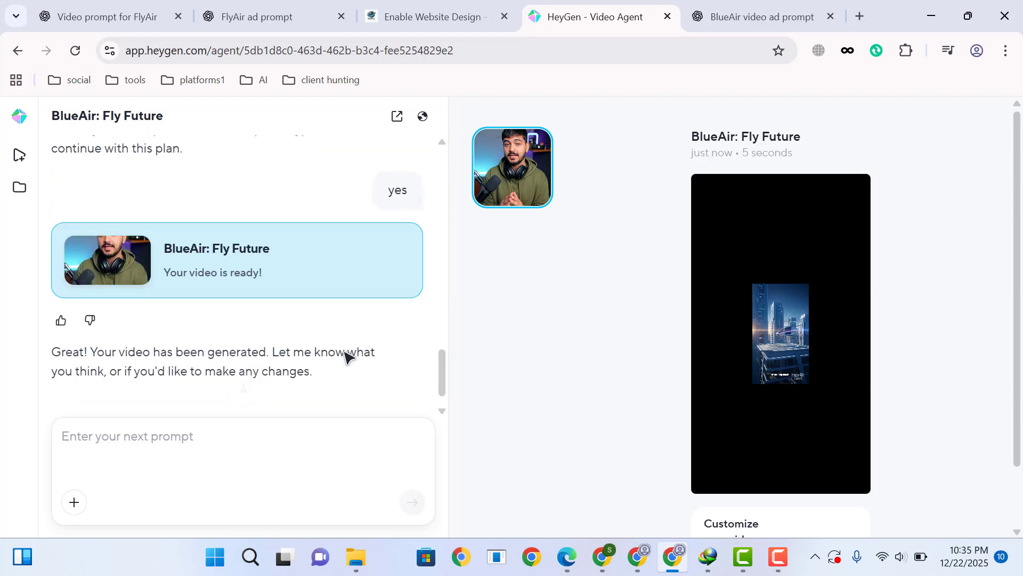
scroll(345, 356, "down", 1)
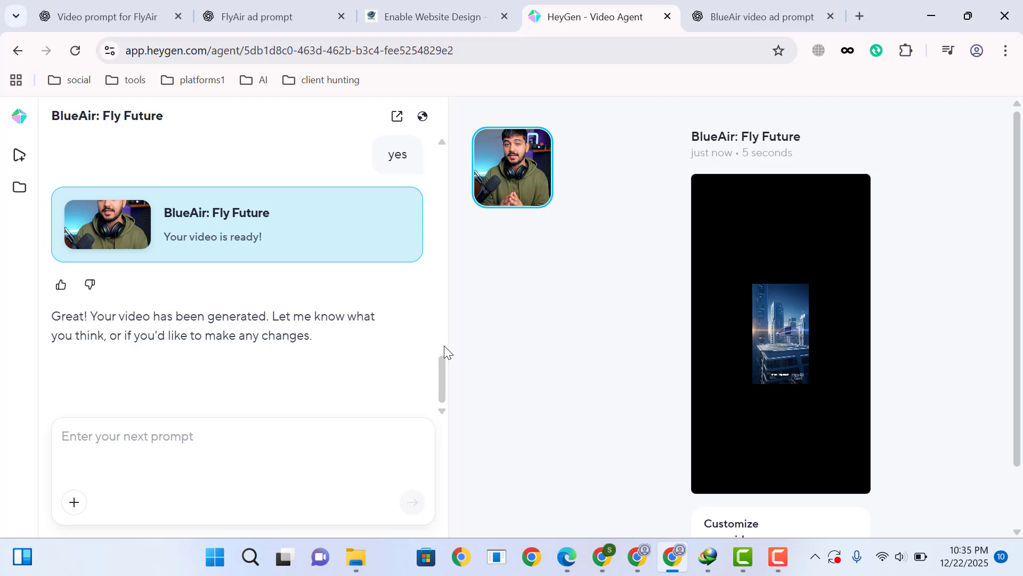
type("I need a video in landscape")
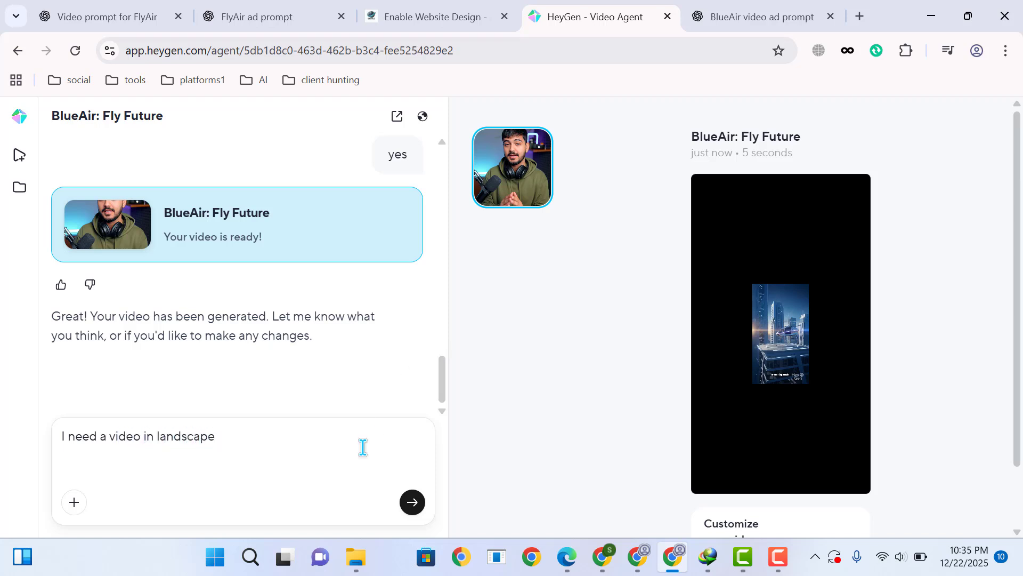
left_click(412, 501)
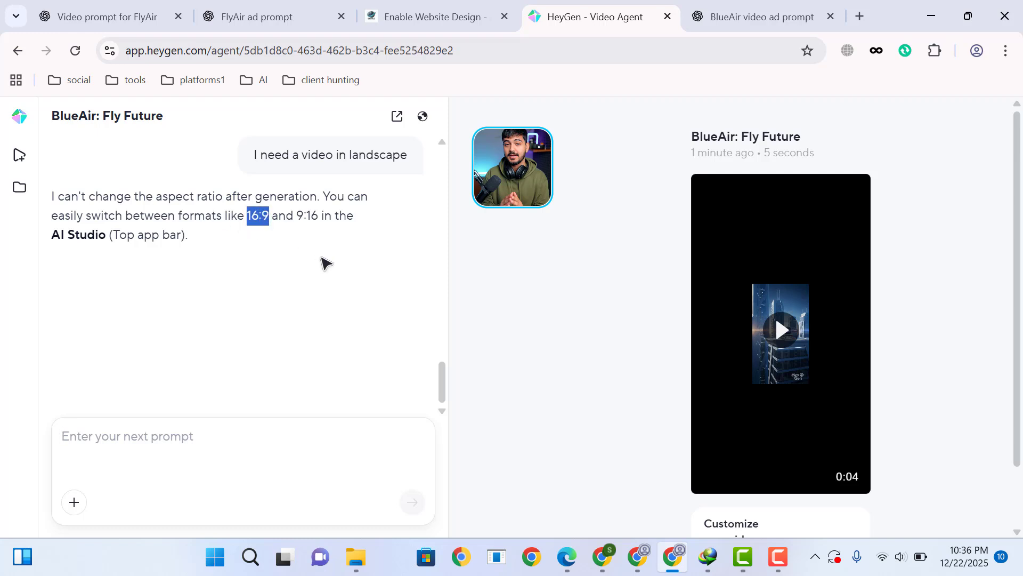
Step: Review the earlier video plan in the chat and send the Video Agent the aspect ratio "16:9" as the next prompt
left_click(234, 435)
key("ctrl+v")
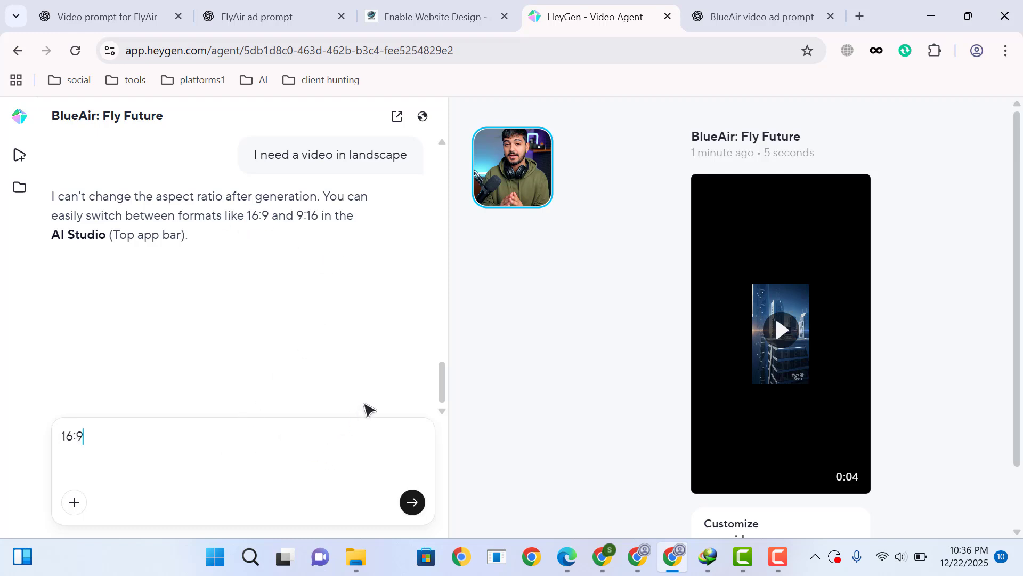
scroll(370, 352, "up", 8)
scroll(369, 349, "up", 10)
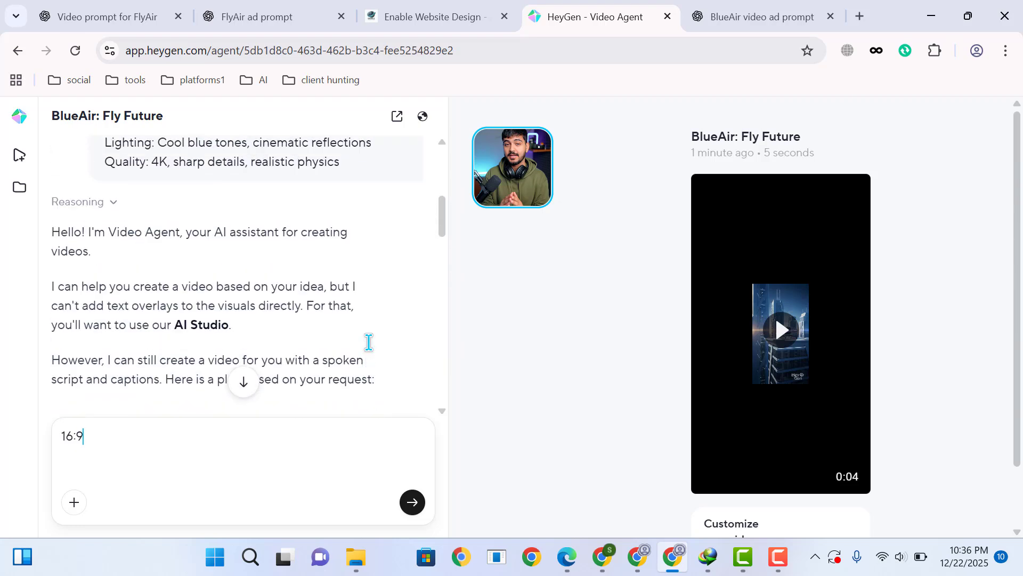
scroll(370, 343, "down", 15)
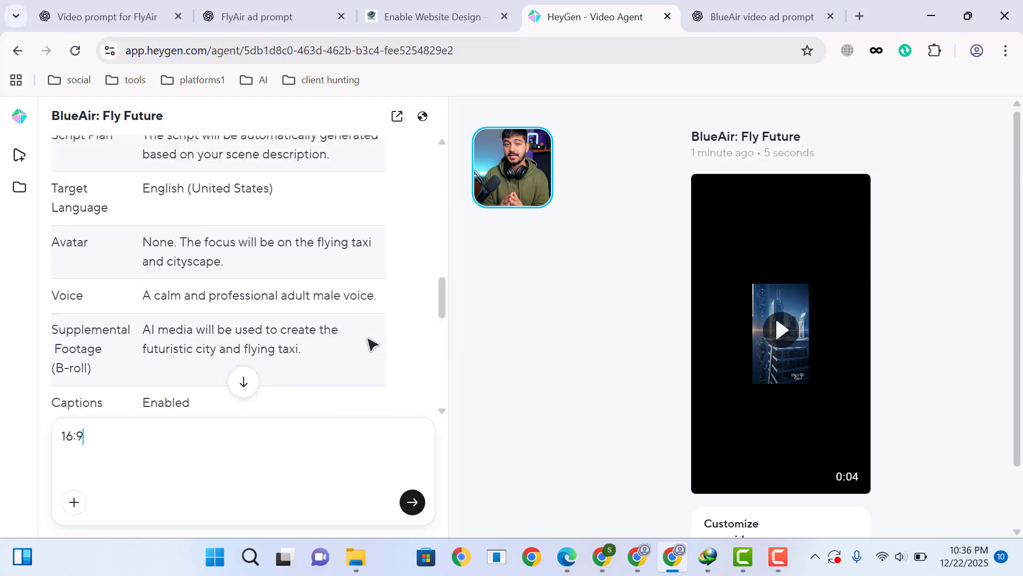
scroll(370, 343, "up", 4)
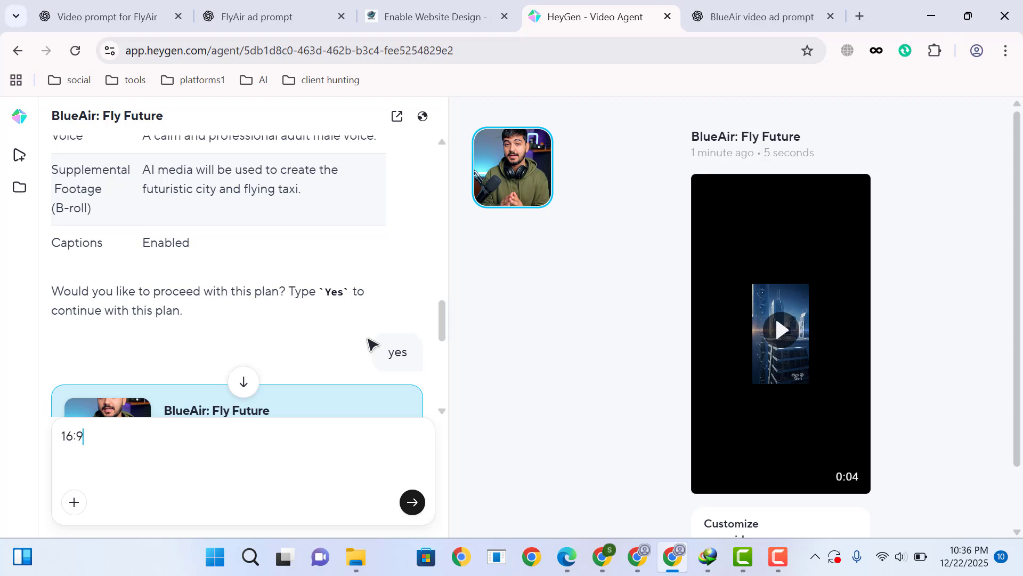
scroll(370, 342, "down", 5)
left_click(412, 502)
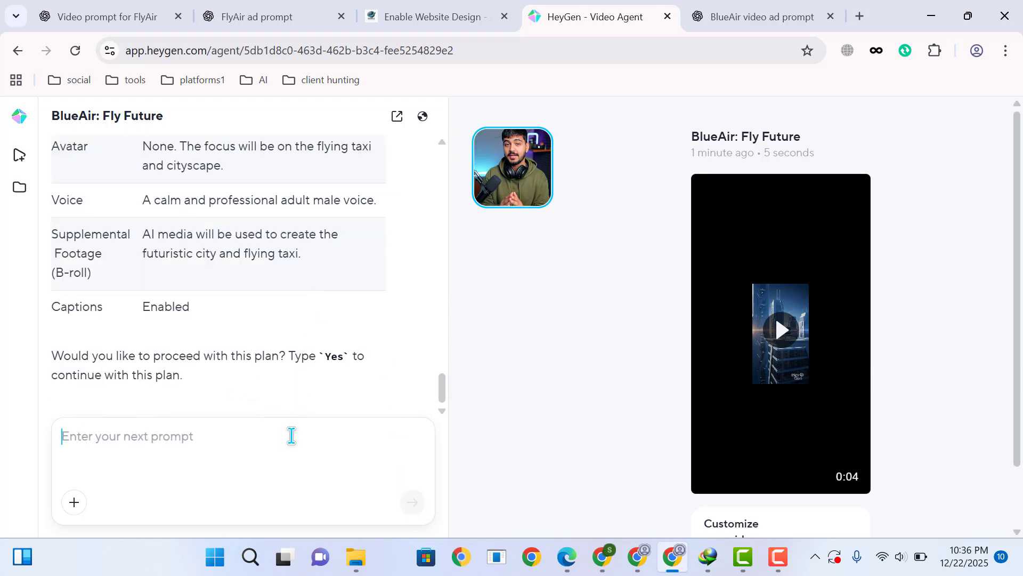
Step: Reply "Yes" to approve the Video Agent's new plan and start generating the landscape video
type("Yes")
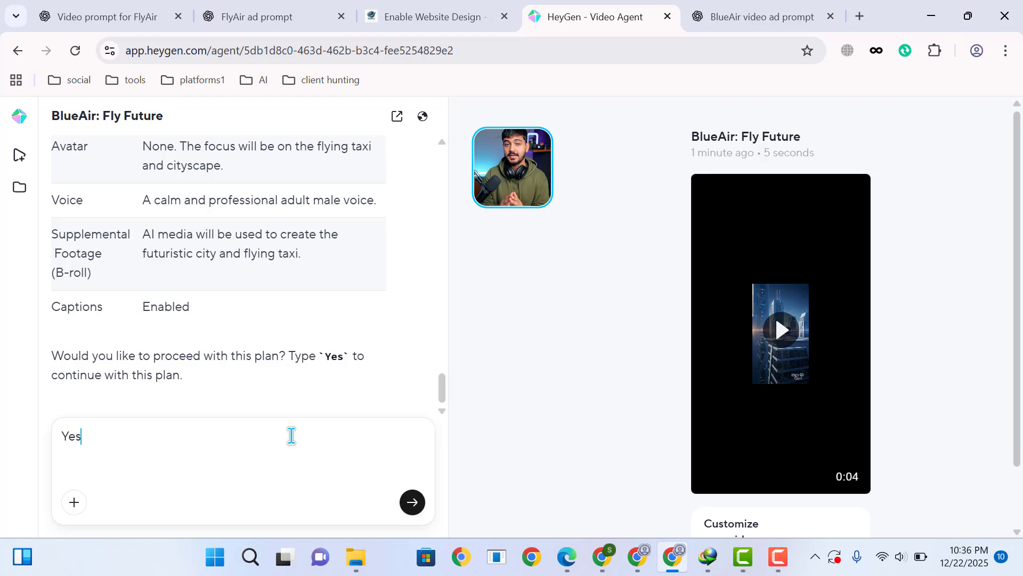
left_click(413, 506)
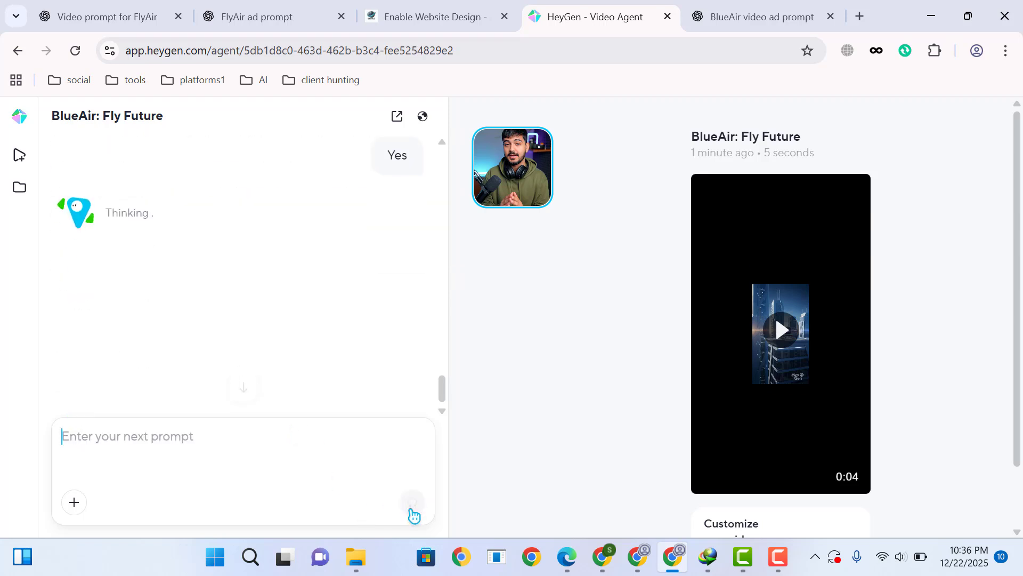
key("F9")
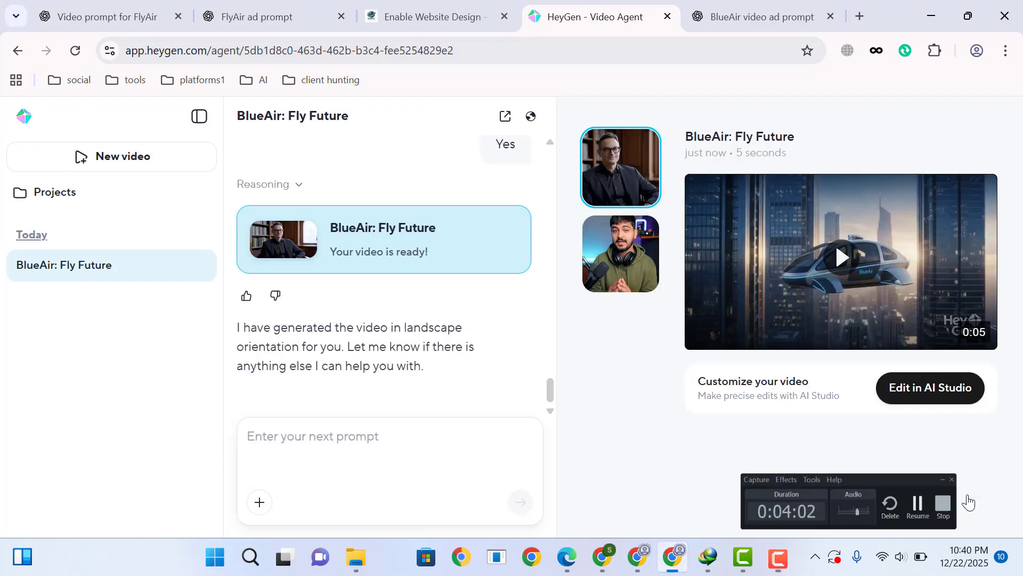
key("F9")
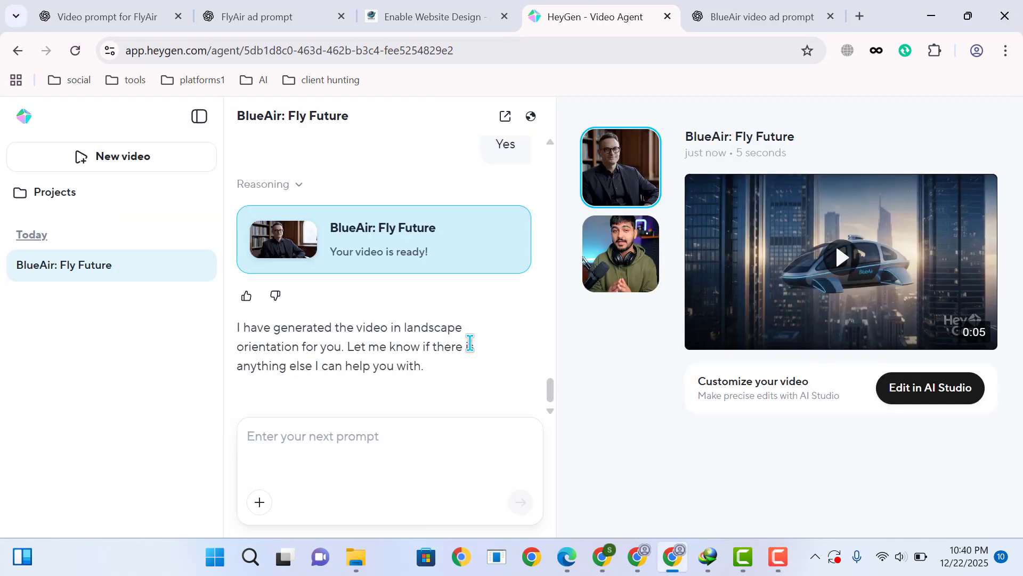
Step: Look back over the approved plan in the chat and play the preview of the landscape BlueAir video
scroll(426, 343, "up", 3)
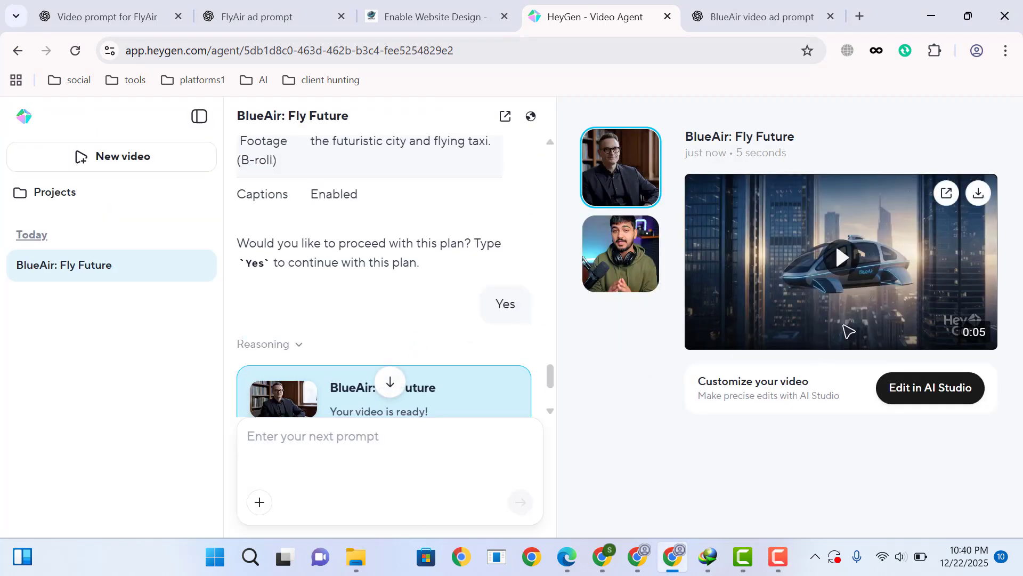
mouse_move(871, 304)
left_click(842, 260)
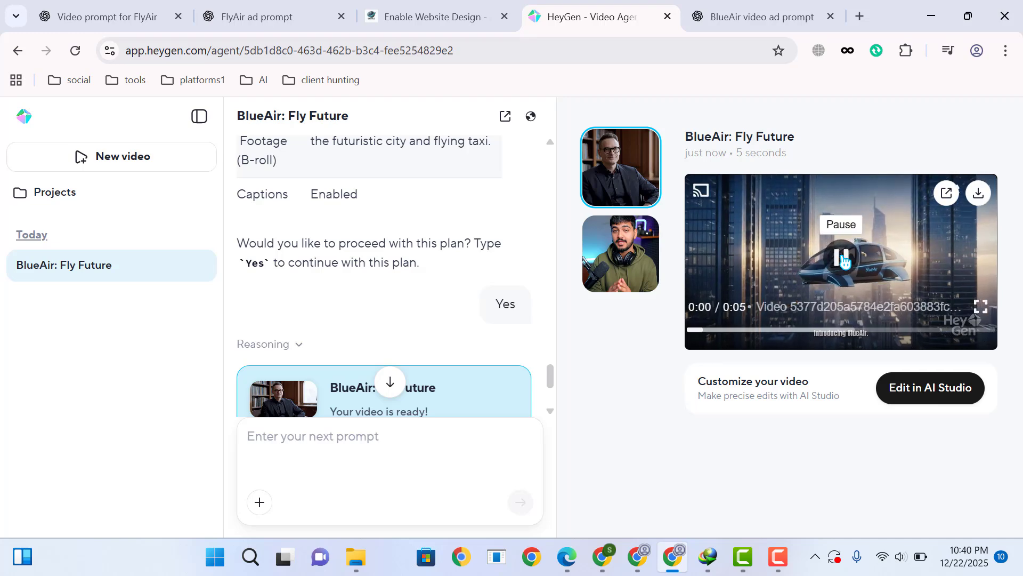